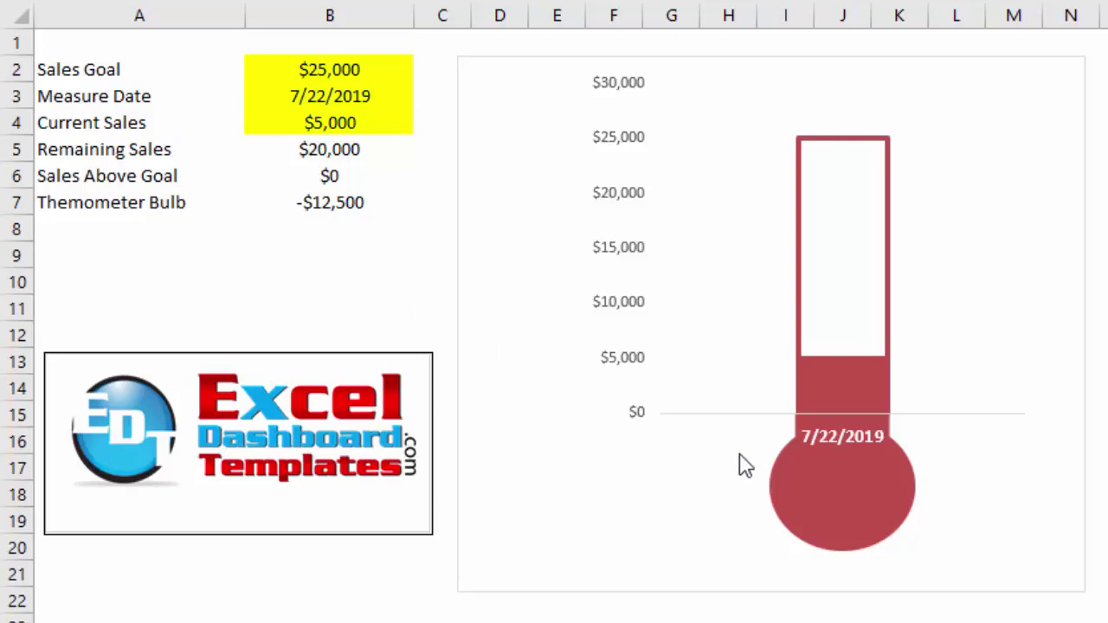
Step: Set Current Sales in B4 to 50000 to test the thermometer chart with sales above the goal
click(297, 118)
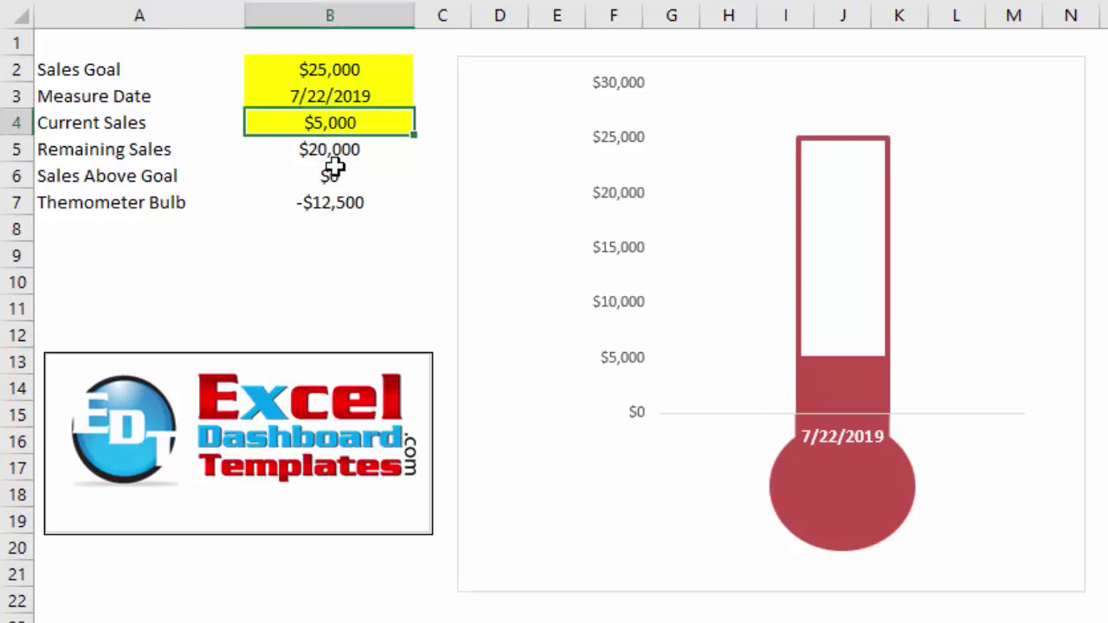
text(50000)
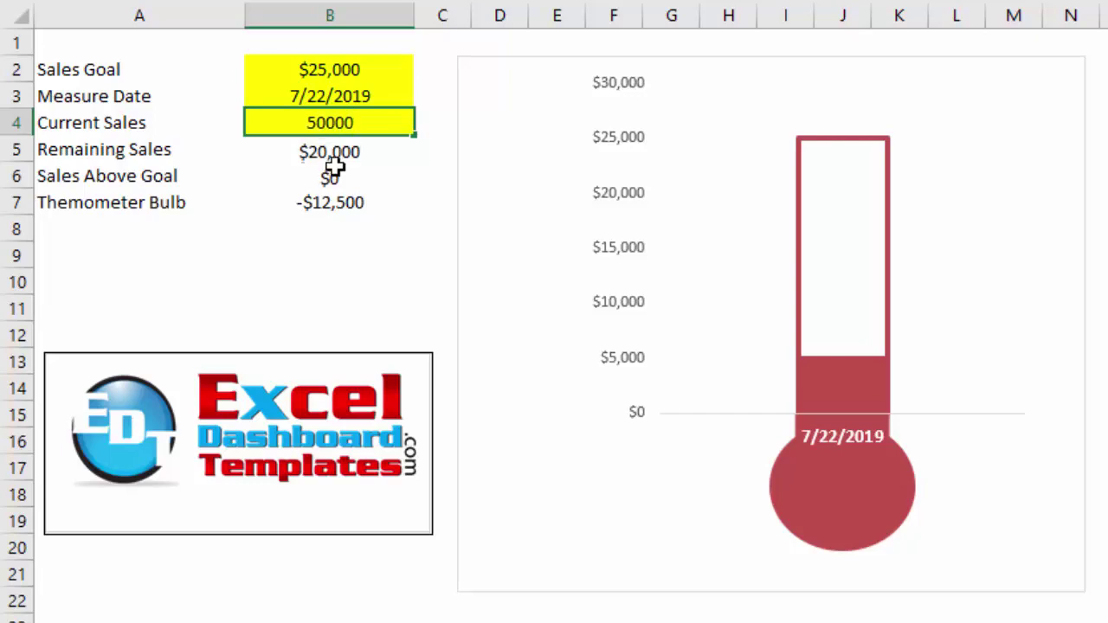
key(Return)
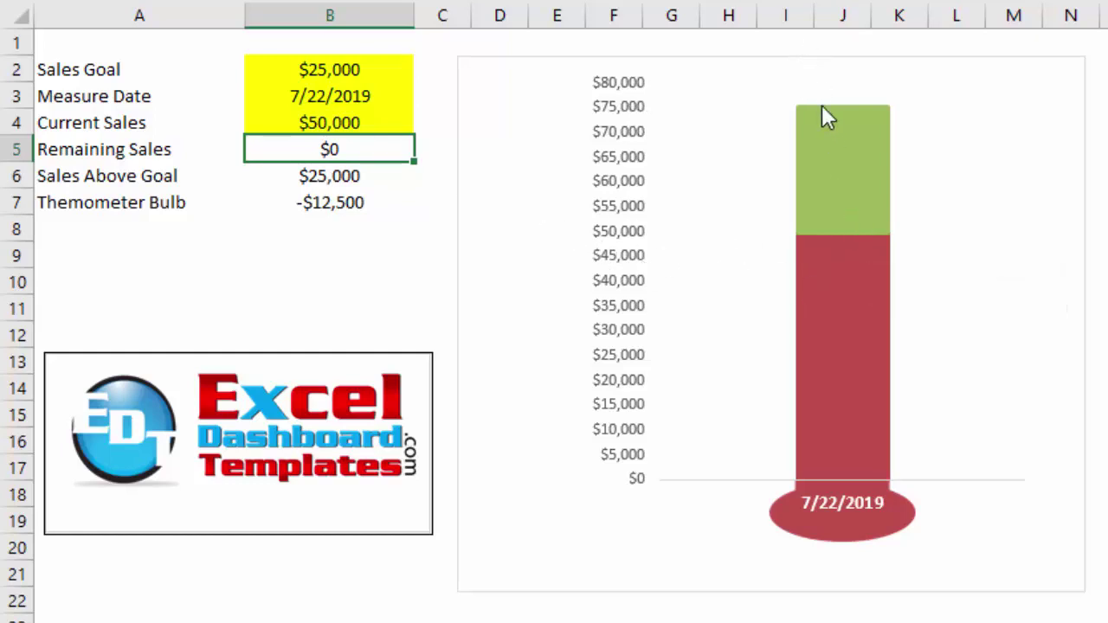
mouse_move(827, 120)
Step: Add the label "Current Sales for Chart" in cell A8, below the thermometer bulb row
click(168, 228)
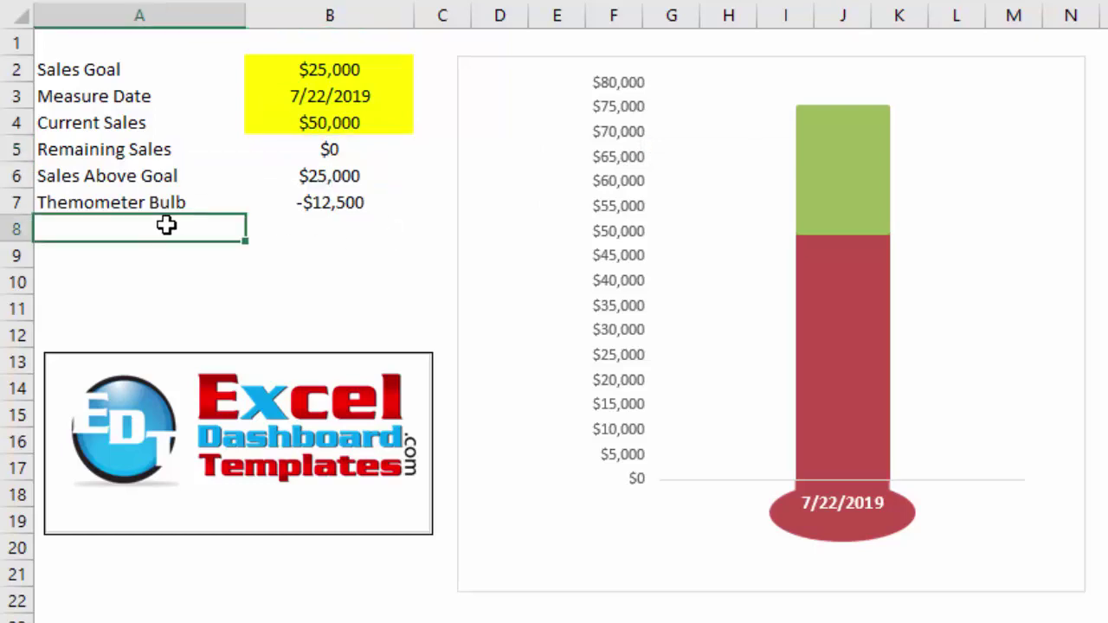
text(Current Sales)
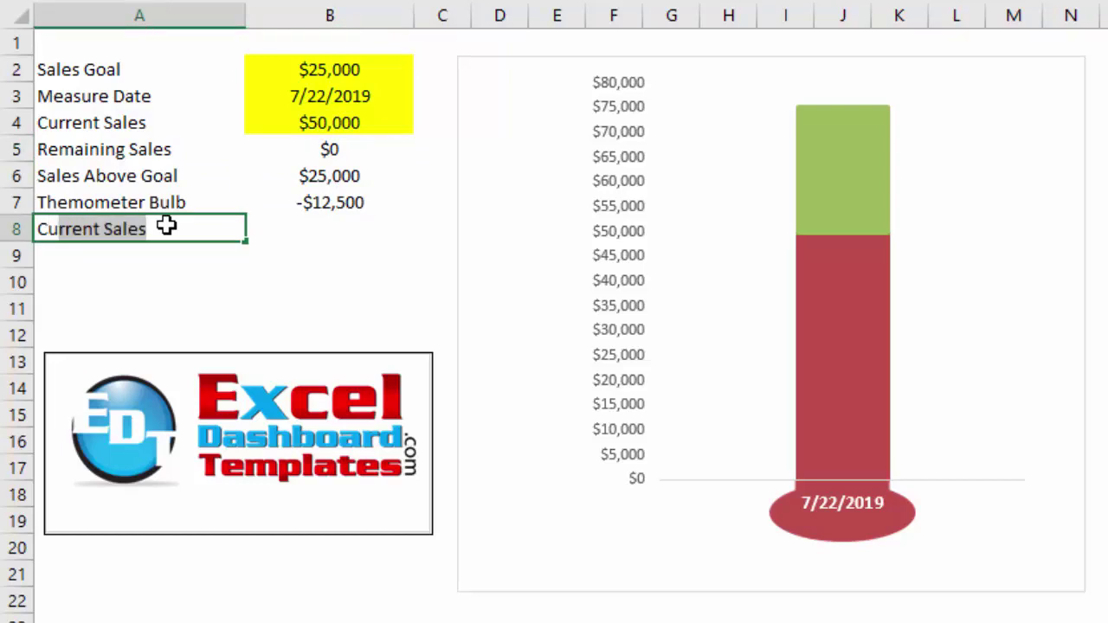
key(Tab)
click(167, 227)
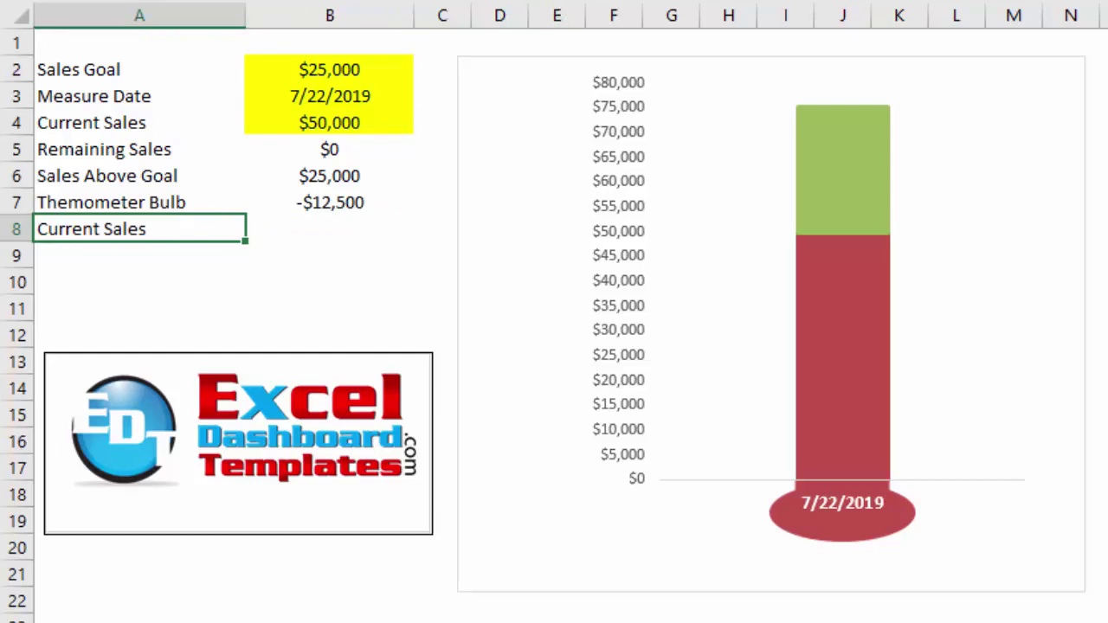
text(for Chart)
key(Tab)
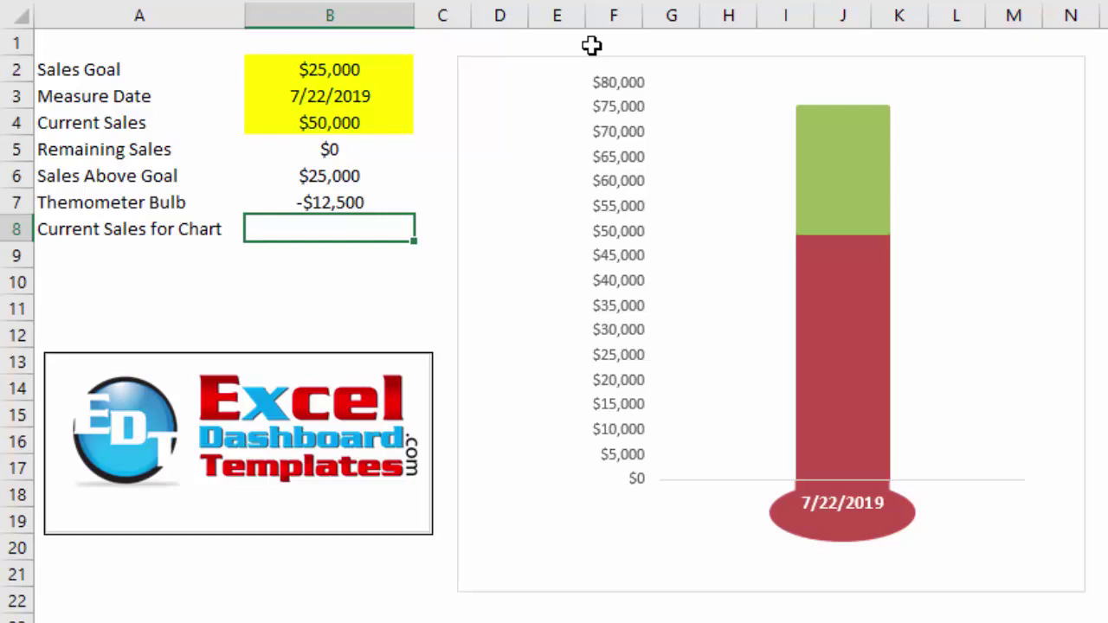
Step: Enter the formula =MIN(B2,B4) in B8 to cap the charted sales at the sales goal
text(=min)
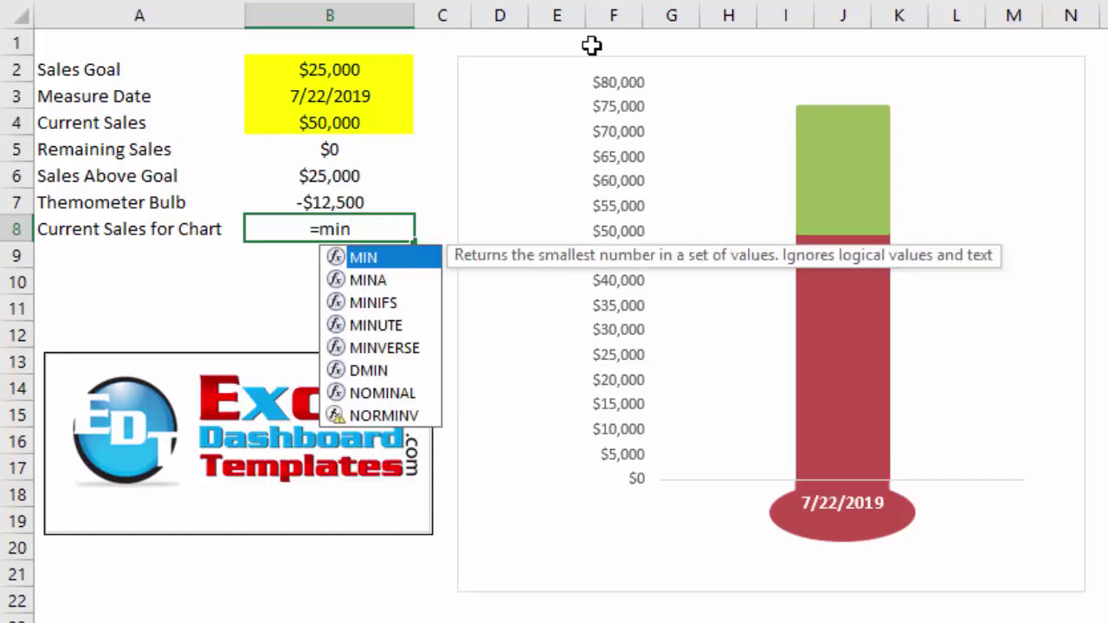
key(Tab)
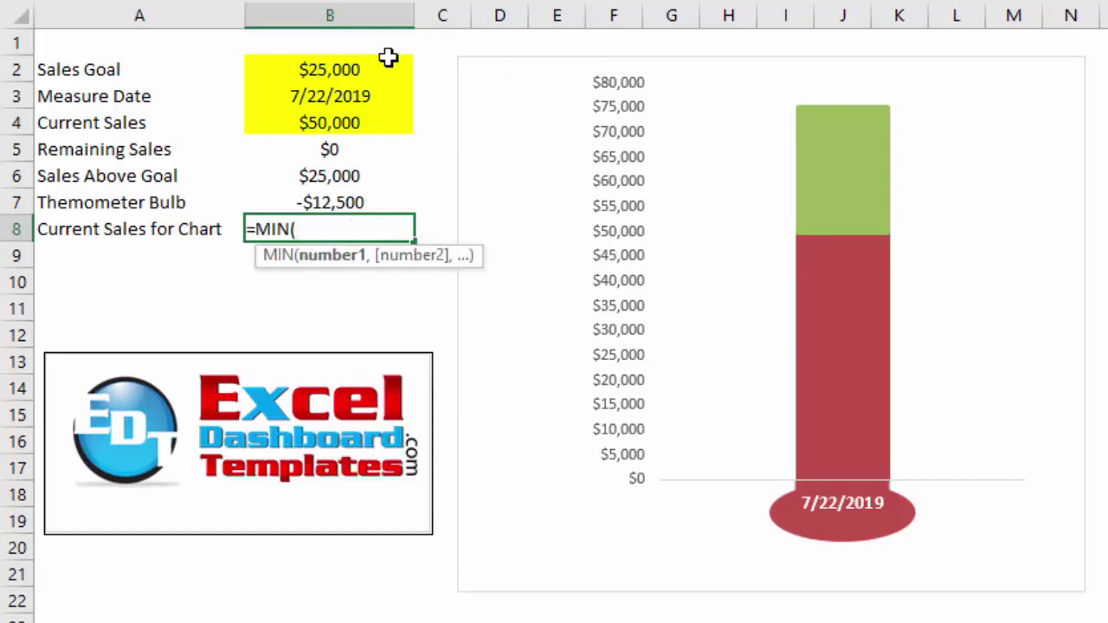
click(388, 67)
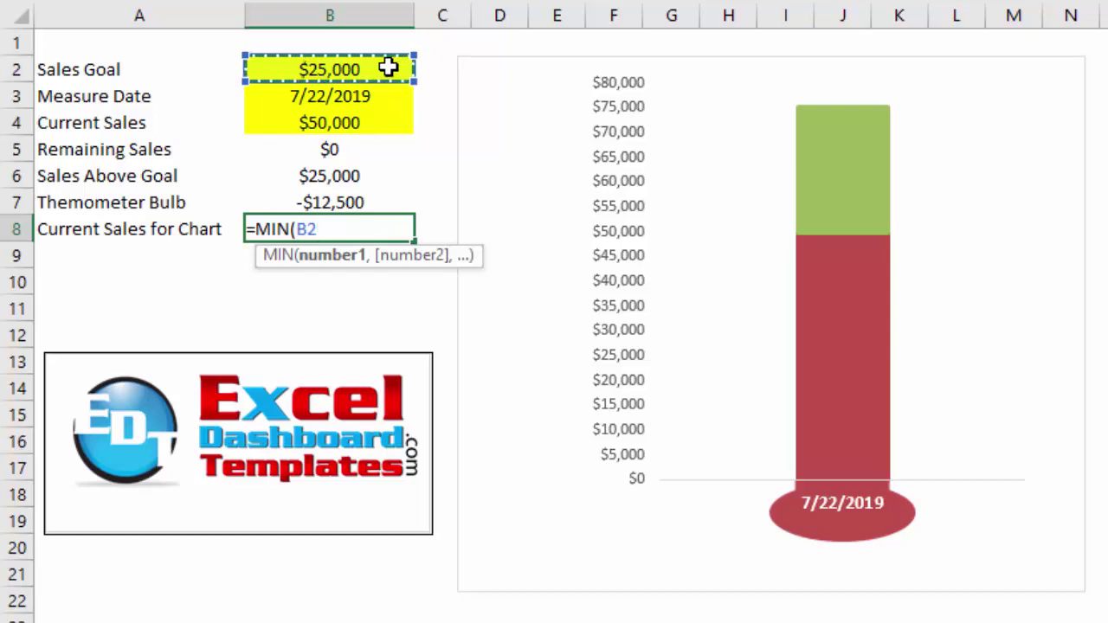
text(,)
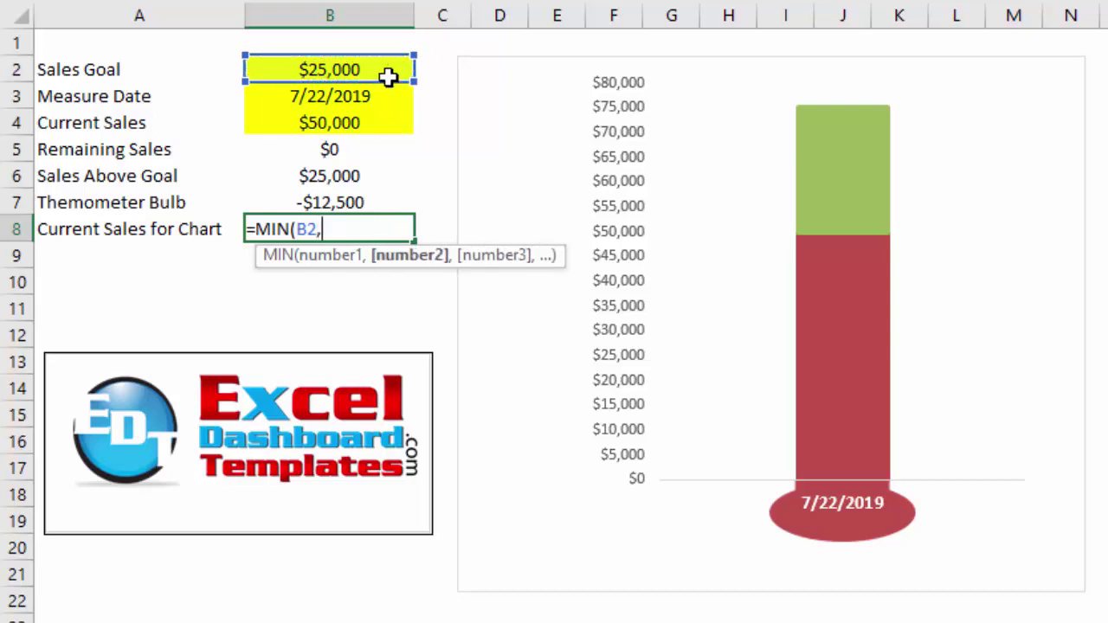
click(368, 116)
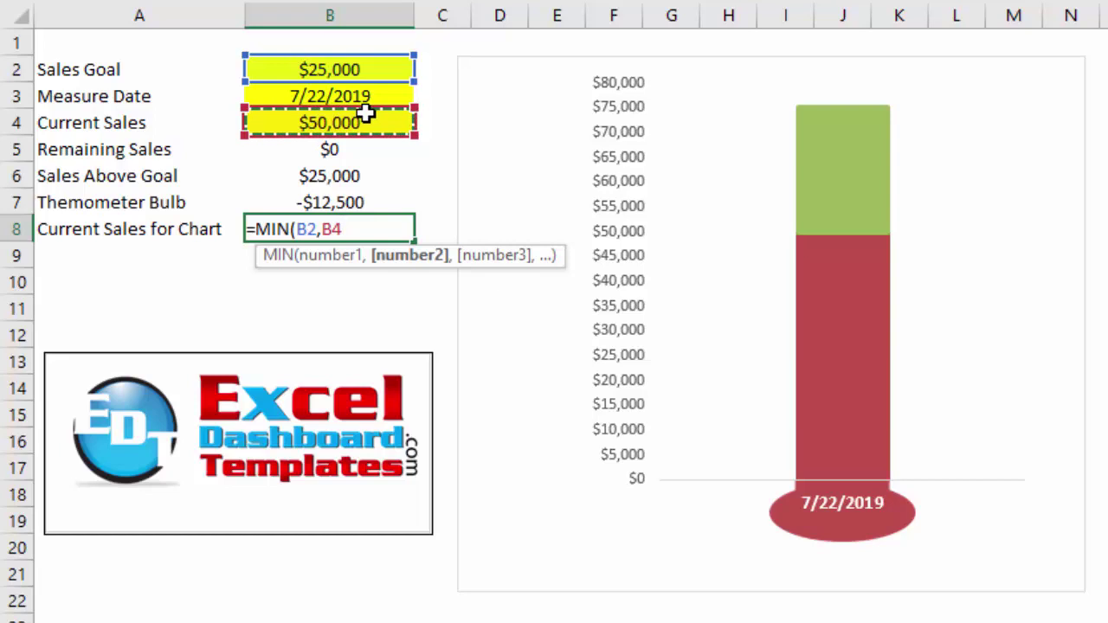
text())
key(Return)
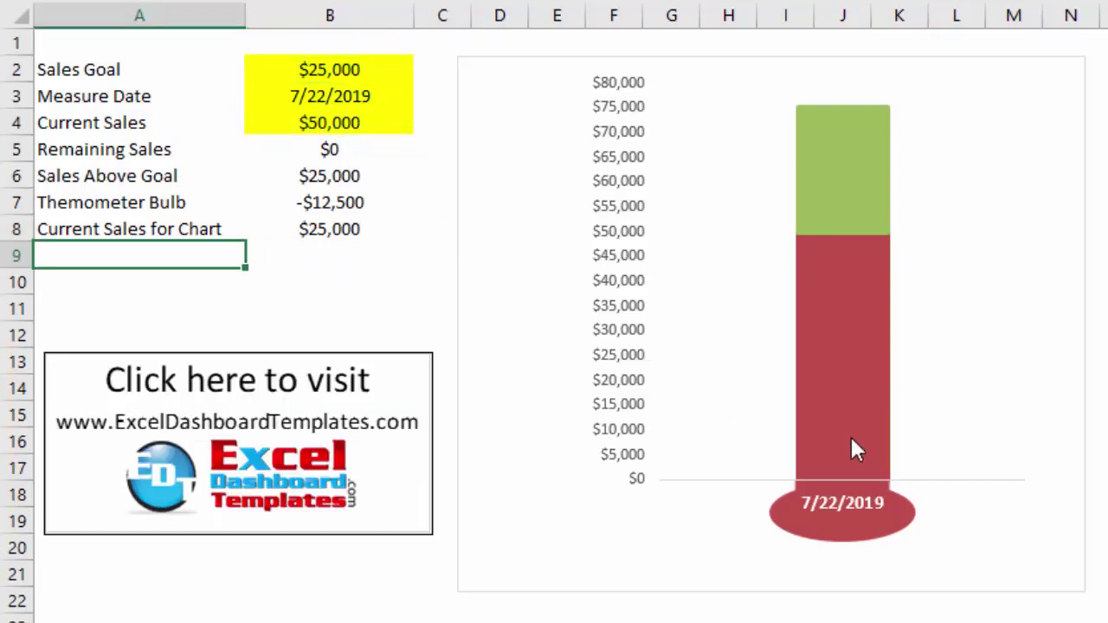
Step: Change the red column series' value reference from Current Sales in B4 to Current Sales for Chart in B8
click(291, 230)
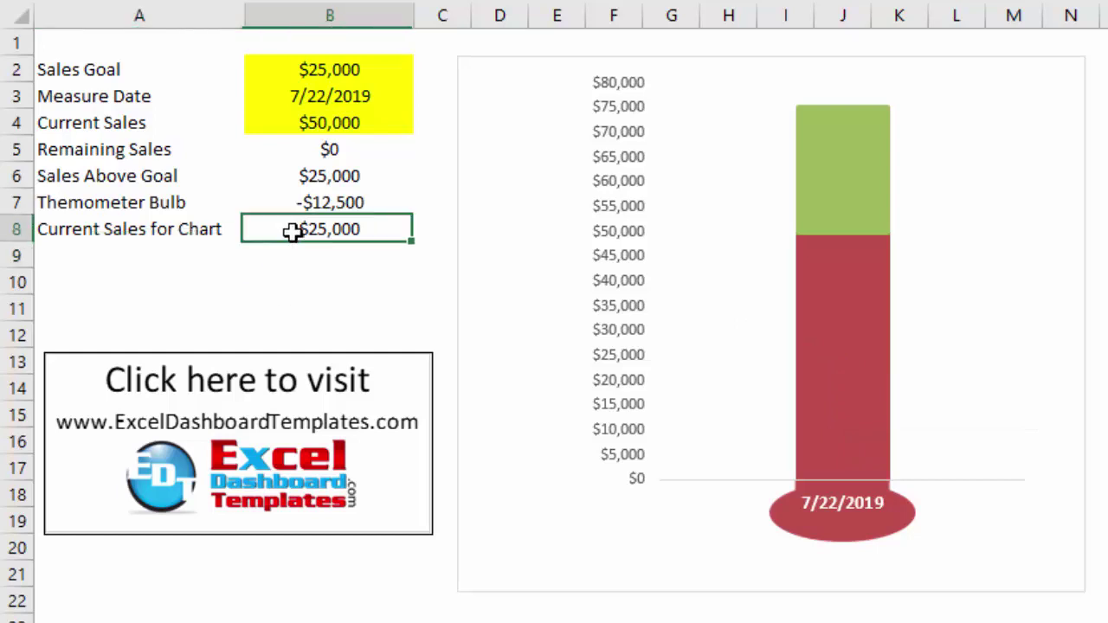
click(846, 350)
click(807, 126)
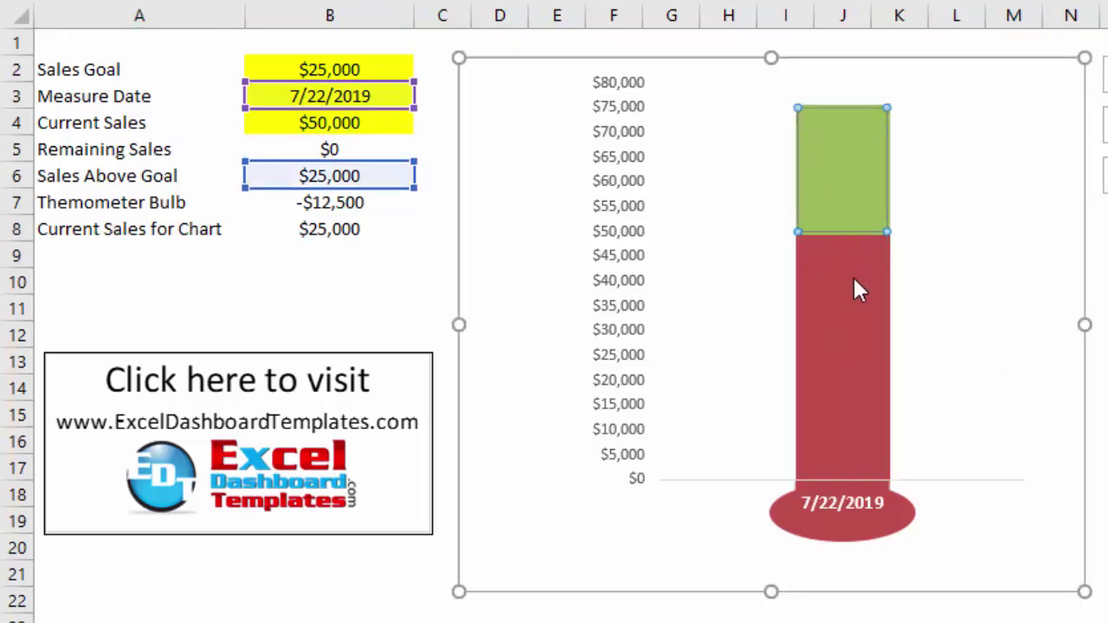
click(874, 318)
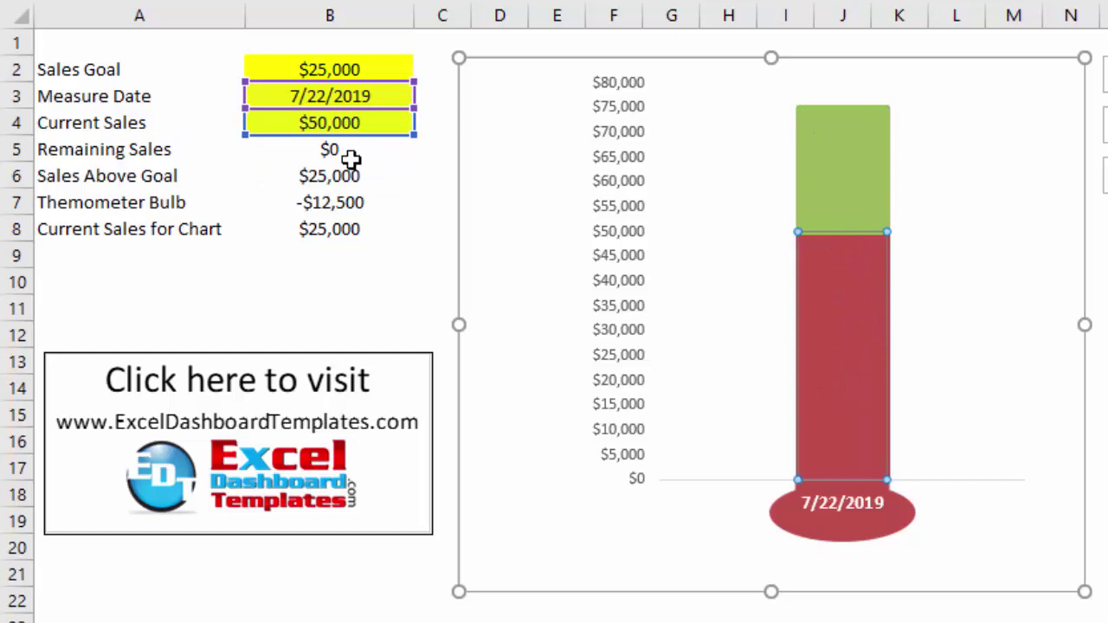
click(628, 277)
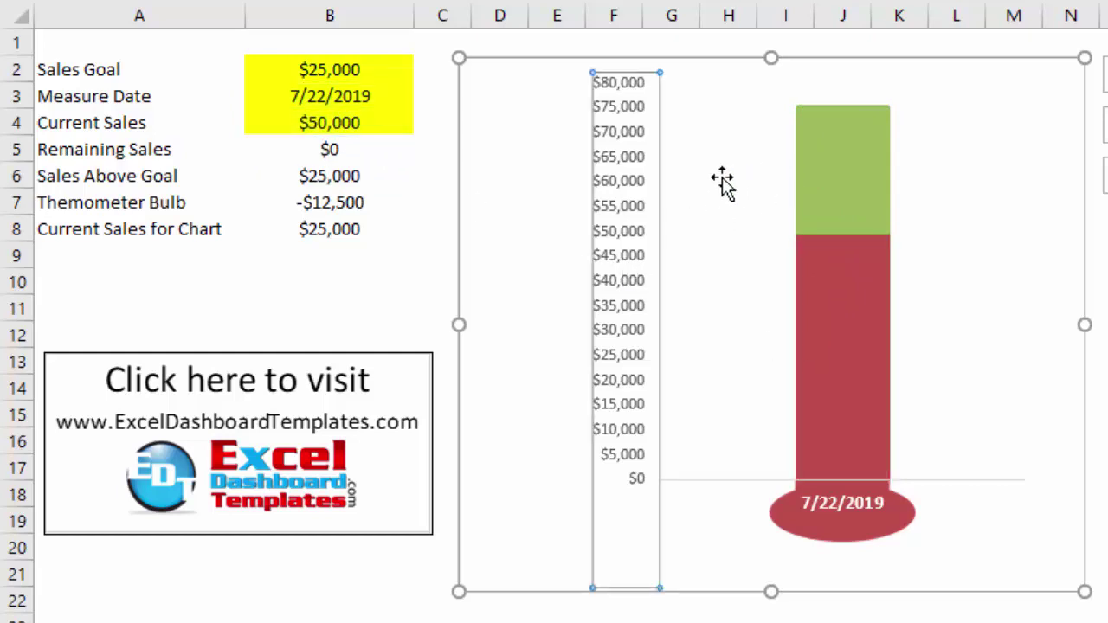
click(836, 165)
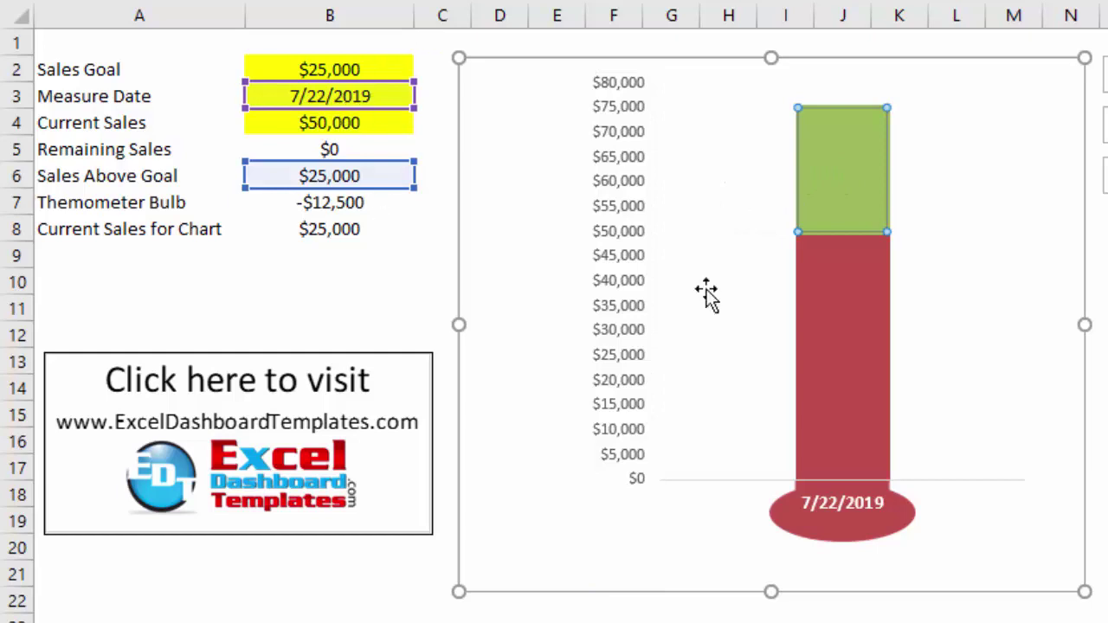
click(850, 313)
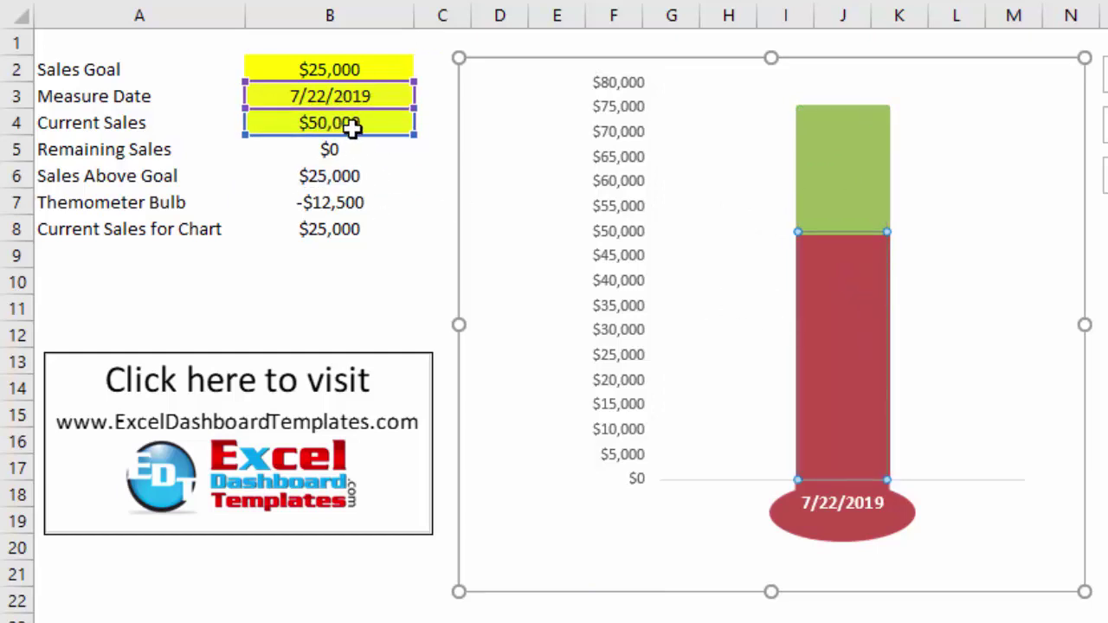
drag(363, 137, 366, 236)
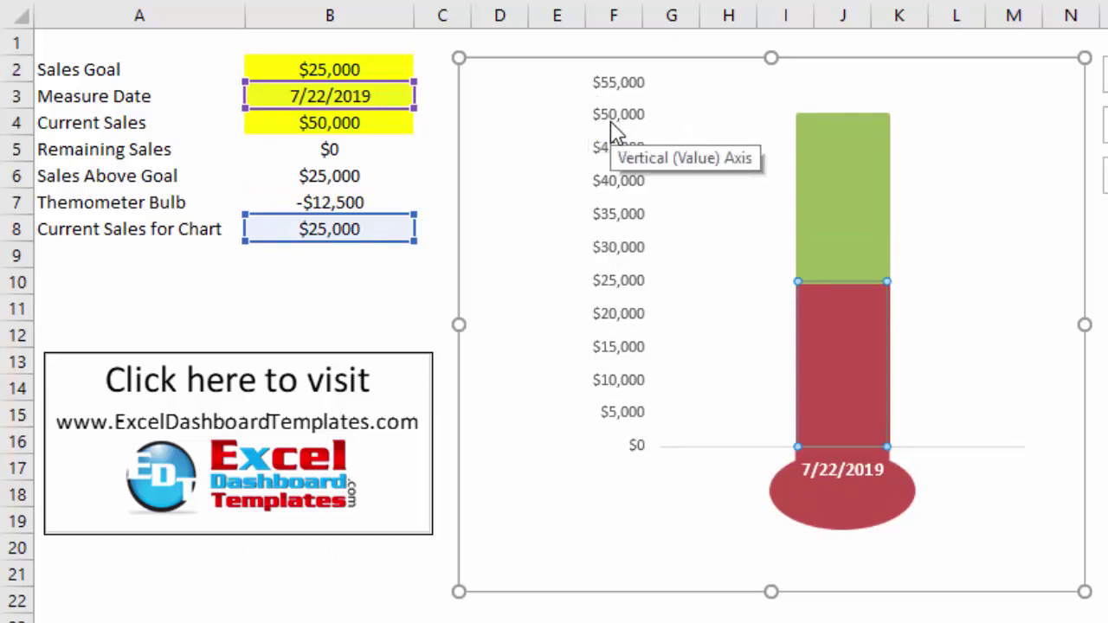
Step: Set Current Sales in B4 to 24000 to test the chart just below the goal
click(300, 121)
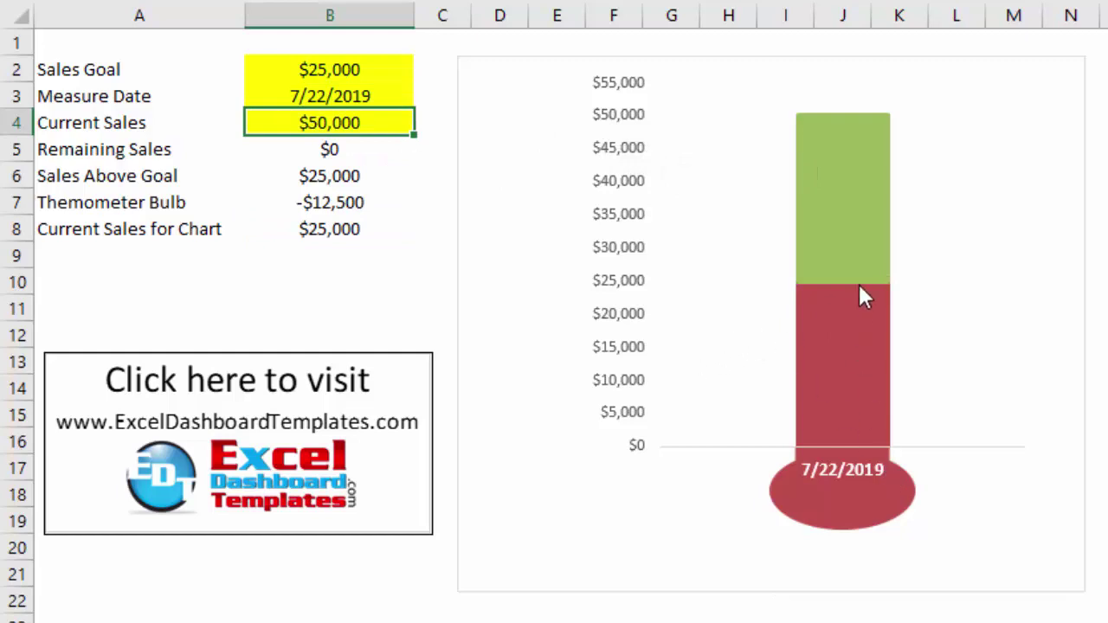
mouse_move(850, 278)
text(24000)
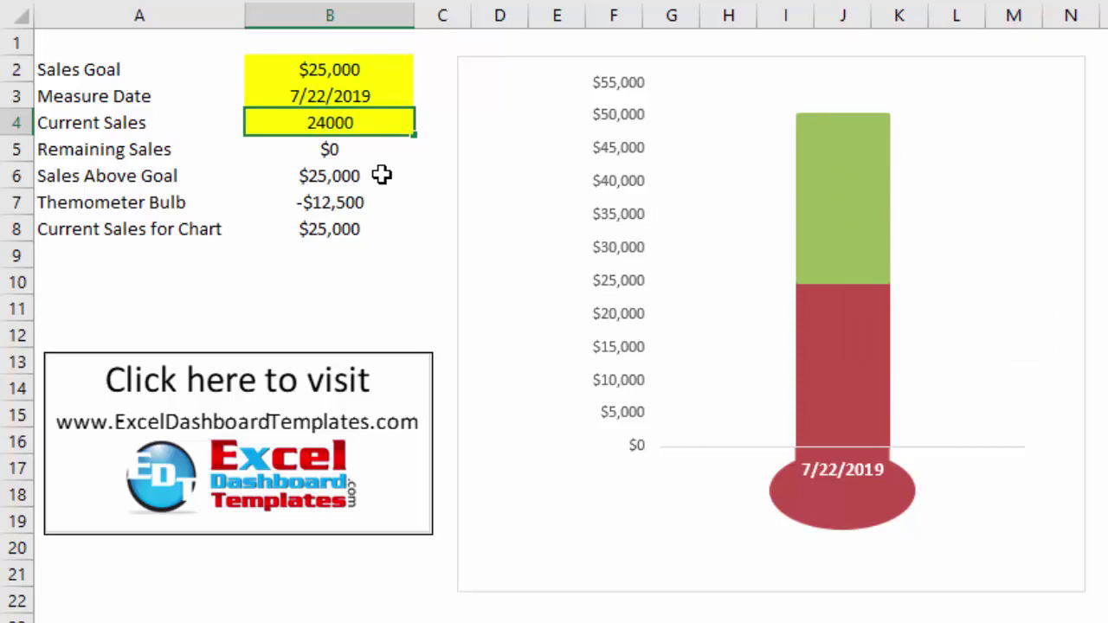
key(Return)
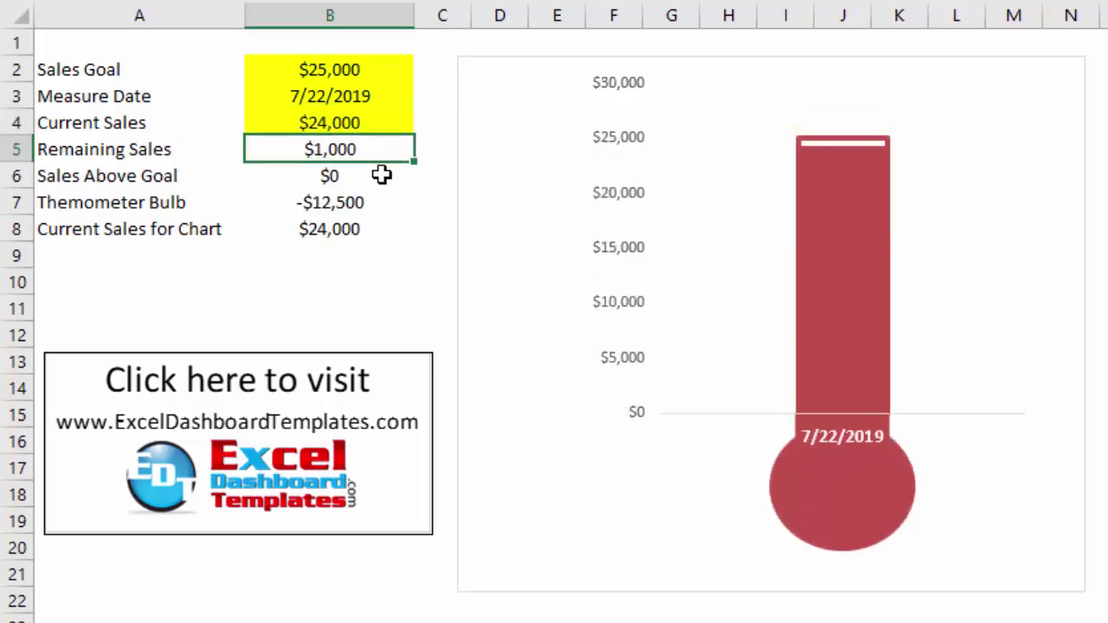
Step: Set Current Sales in B4 to 10000 to test the chart well below the goal
key(Up)
text(10,00)
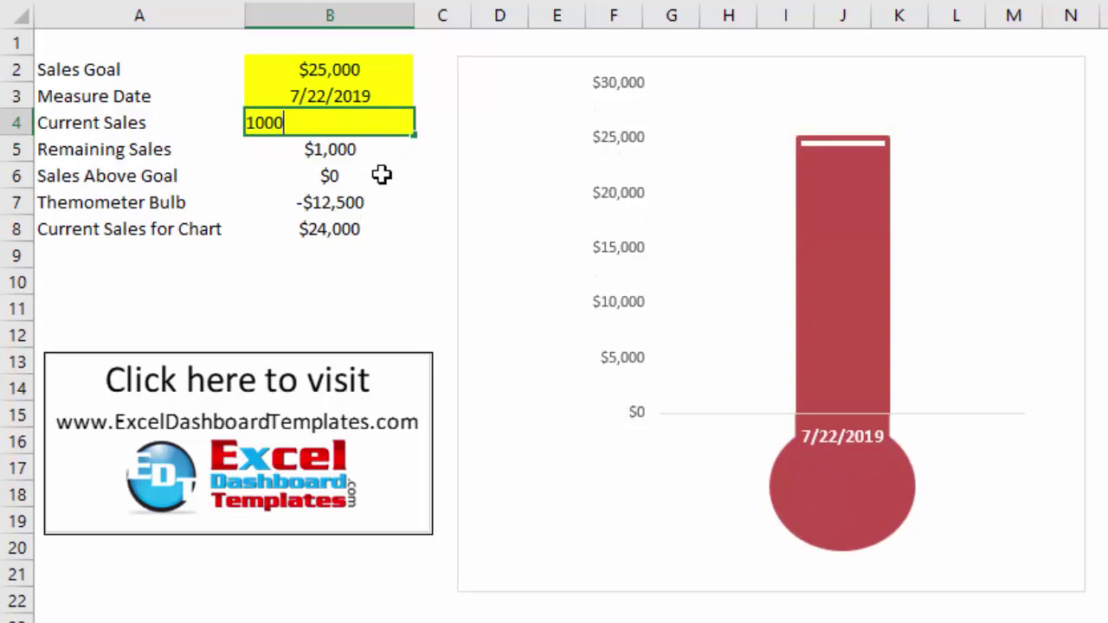
text(0)
key(Return)
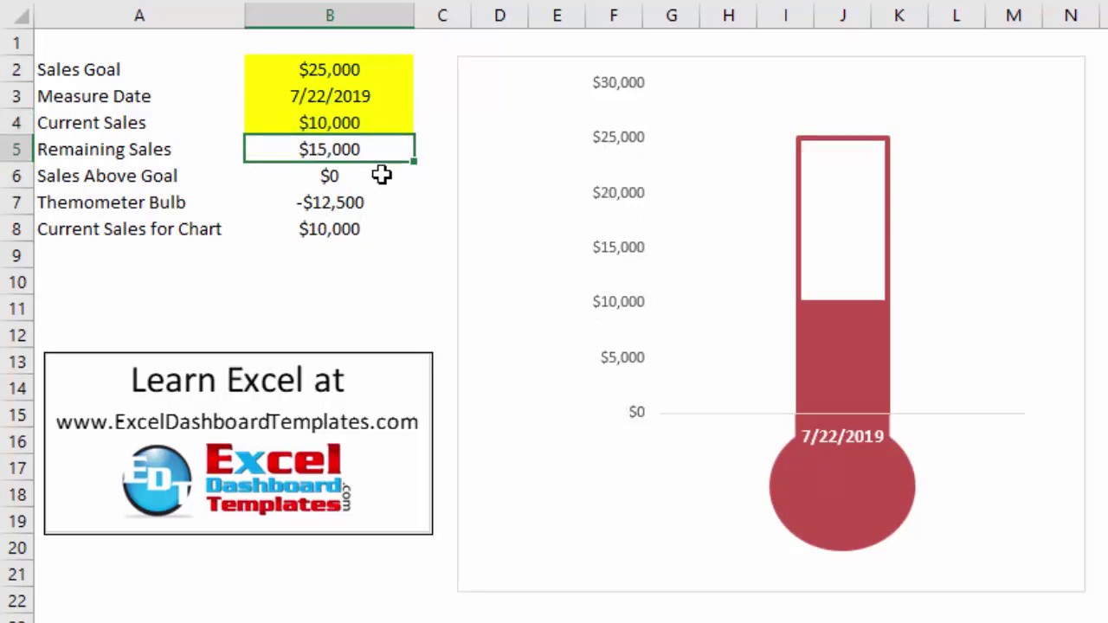
Step: Set Current Sales in B4 to 25000 to test the chart exactly at the goal
key(Up)
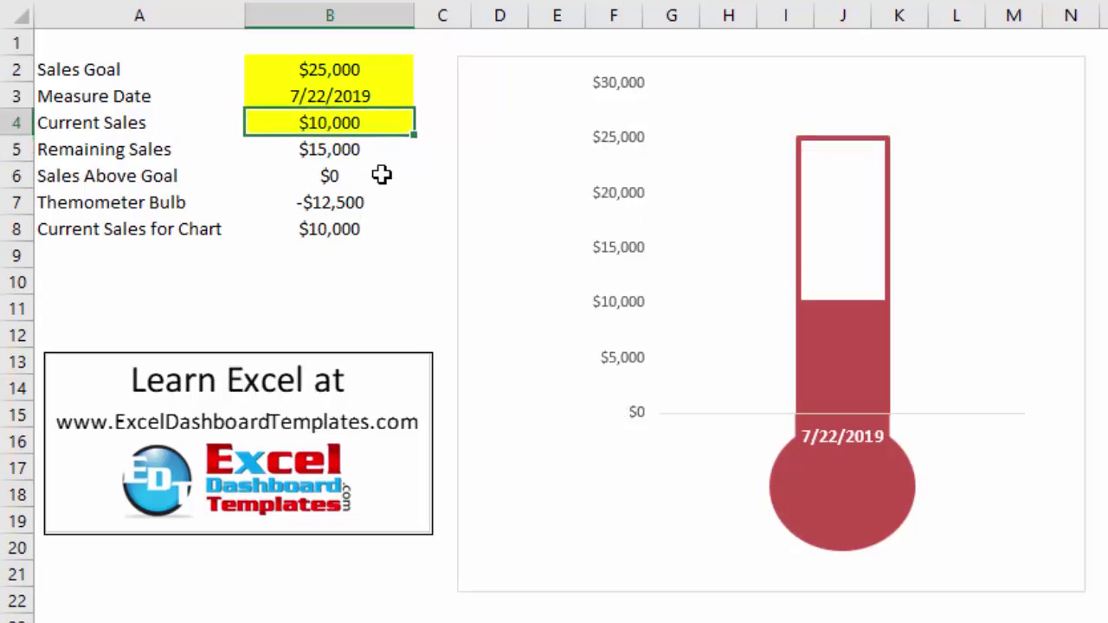
text(250000)
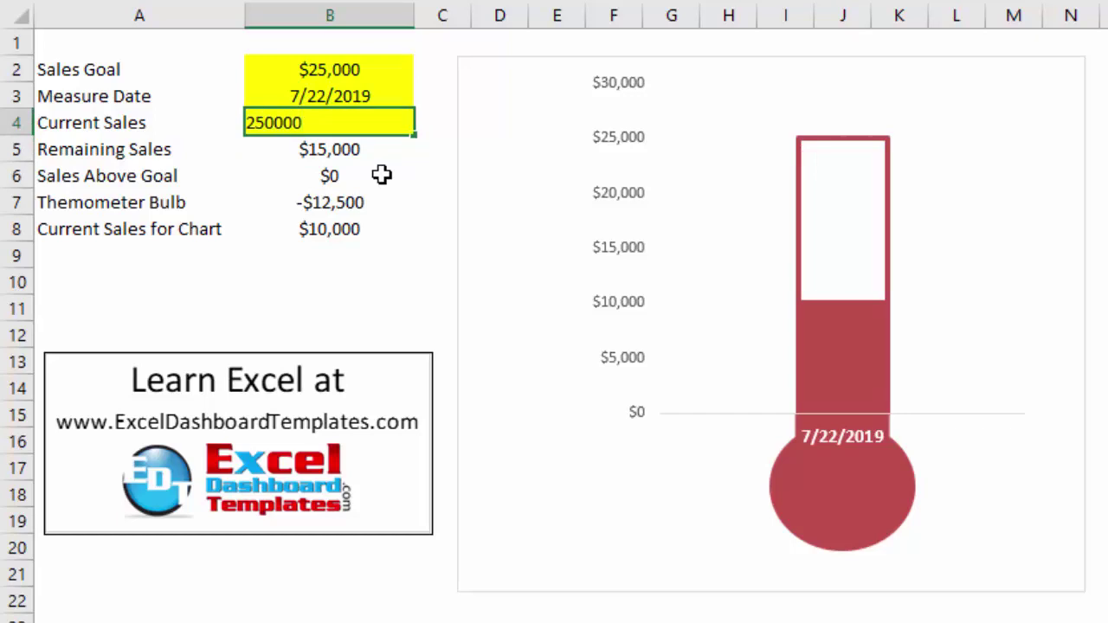
key(BackSpace)
key(Return)
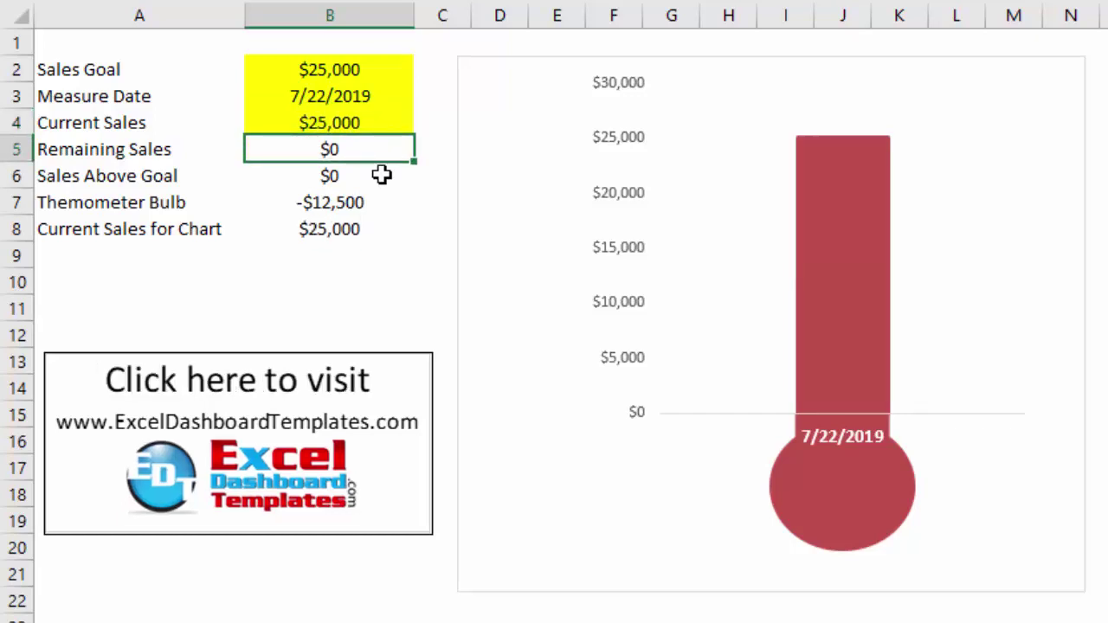
Step: Set Current Sales in B4 to 30000 and check the red column's value in the chart
key(Up)
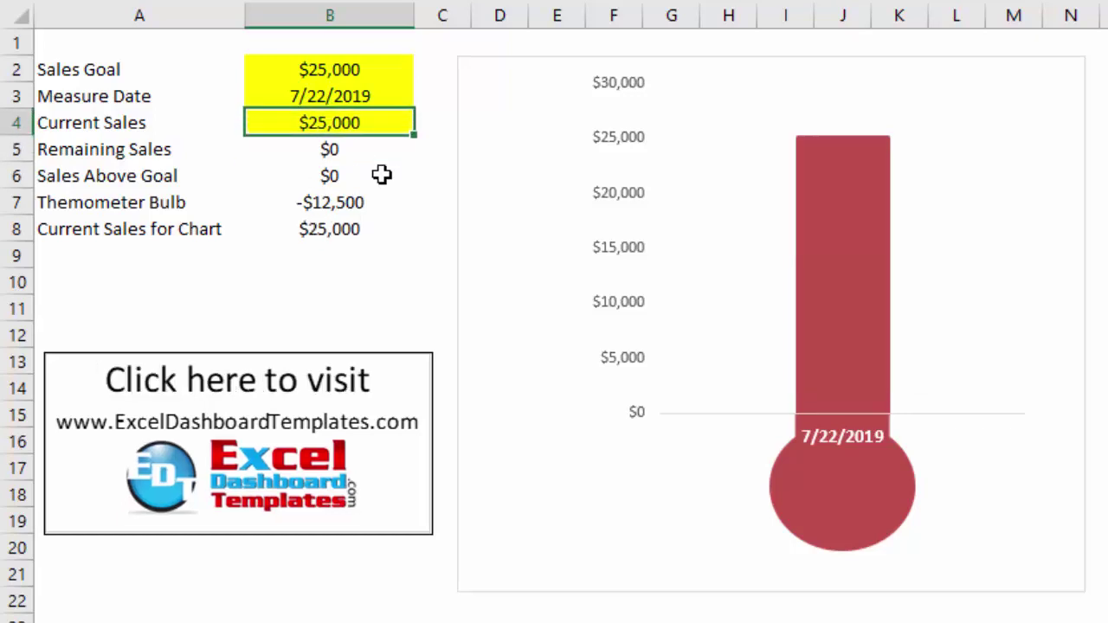
key(F2)
key(BackSpace)
key(BackSpace)
key(BackSpace)
key(BackSpace)
key(BackSpace)
text(30000)
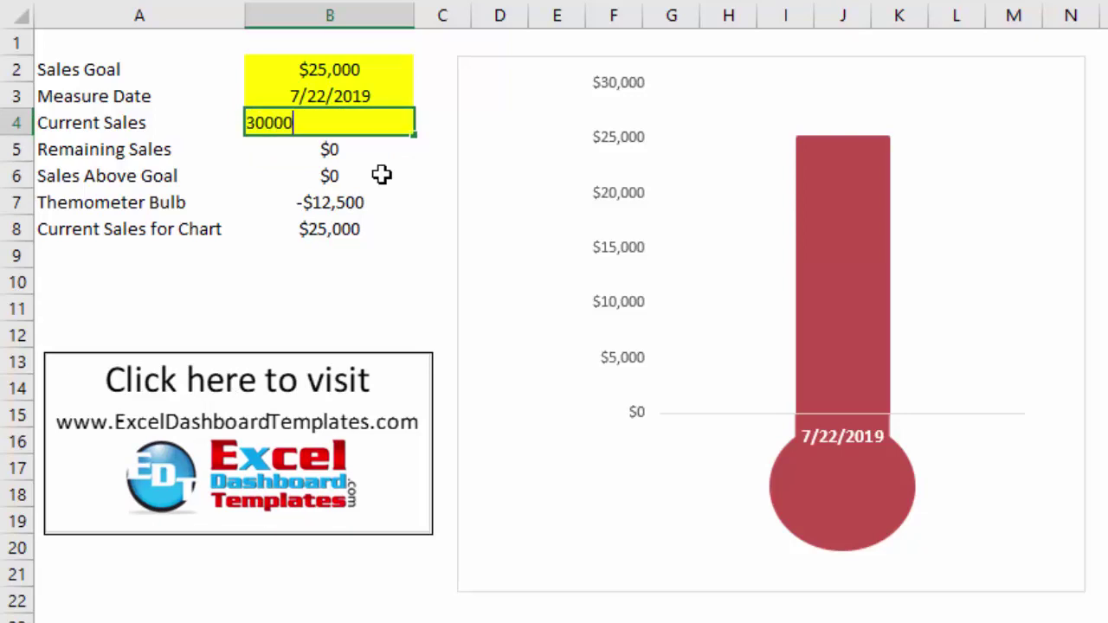
key(Return)
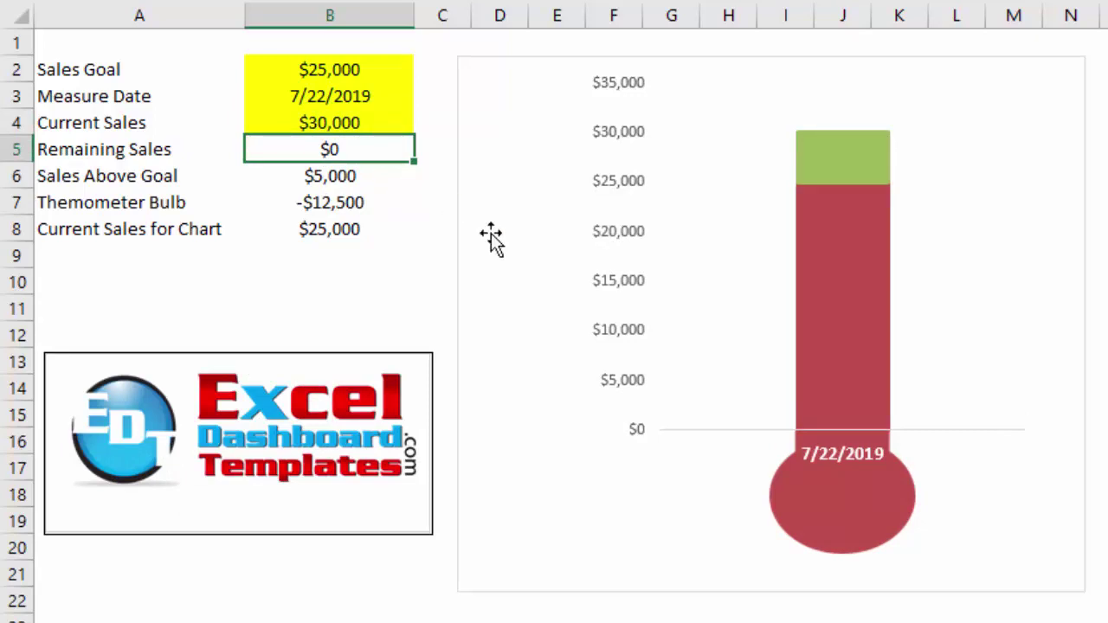
mouse_move(811, 349)
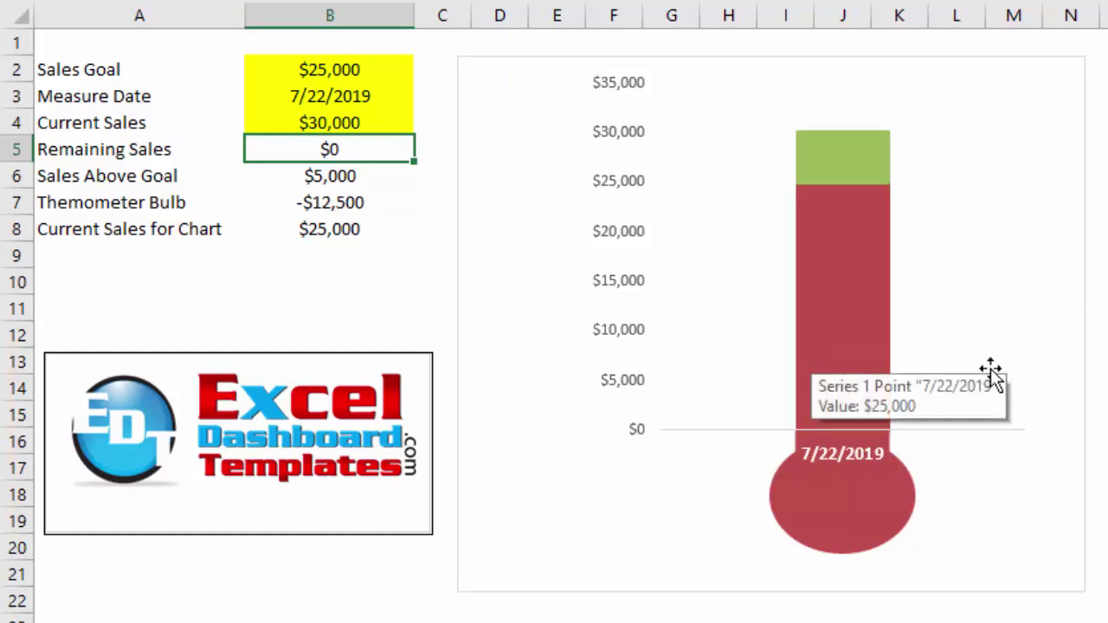